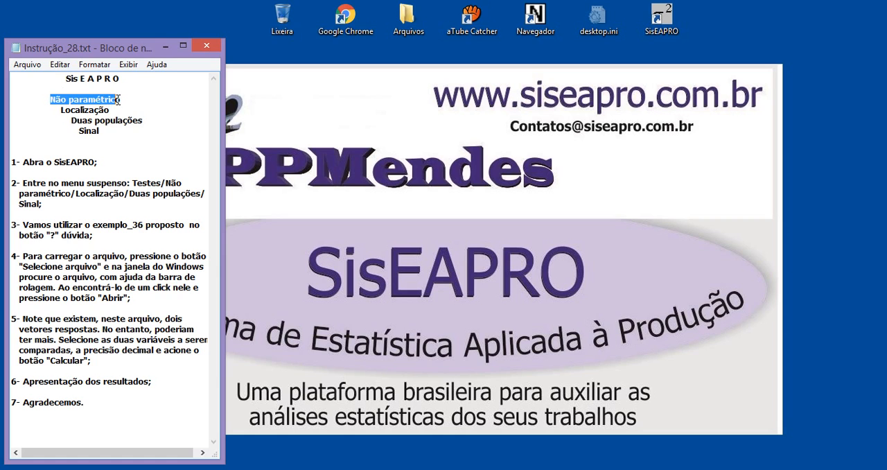
Review the test topic and first instruction in the Instrução_28.txt notes, and launch SisEAPRO
left_click_drag(61, 111, 94, 130)
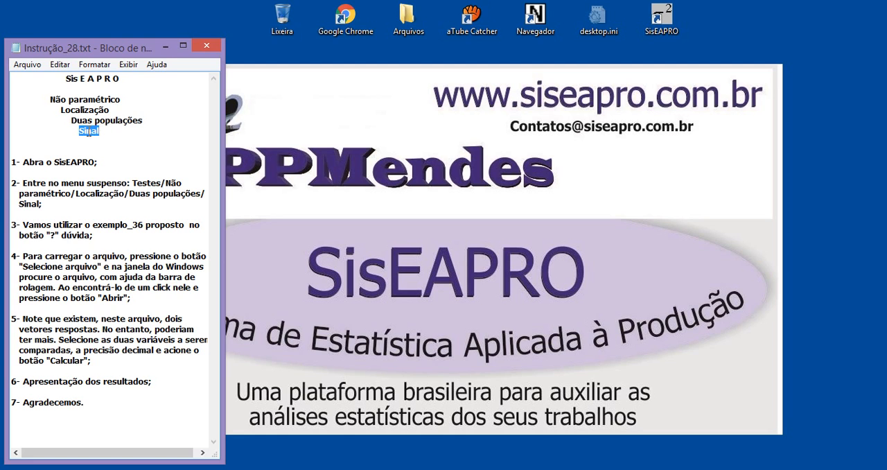
left_click(57, 162)
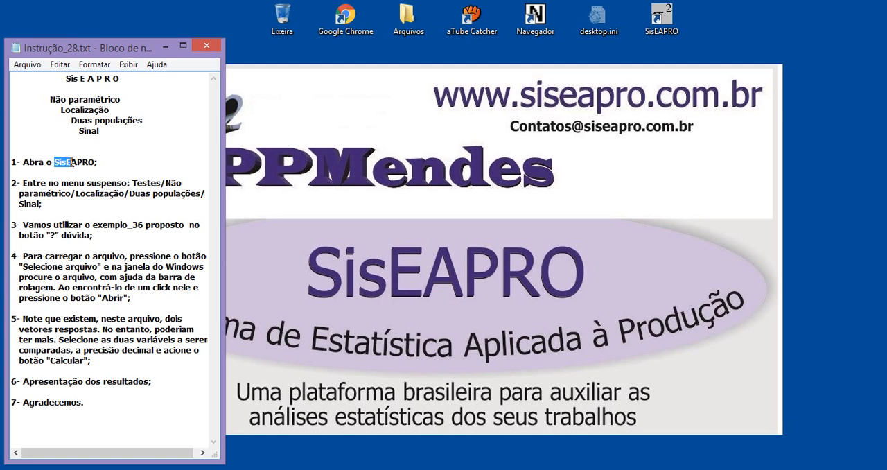
left_click_drag(72, 162, 93, 163)
double_click(665, 23)
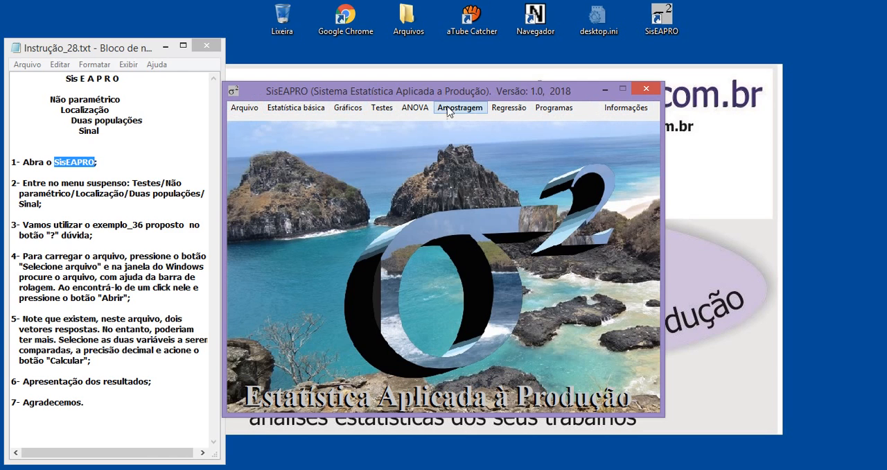
left_click(241, 108)
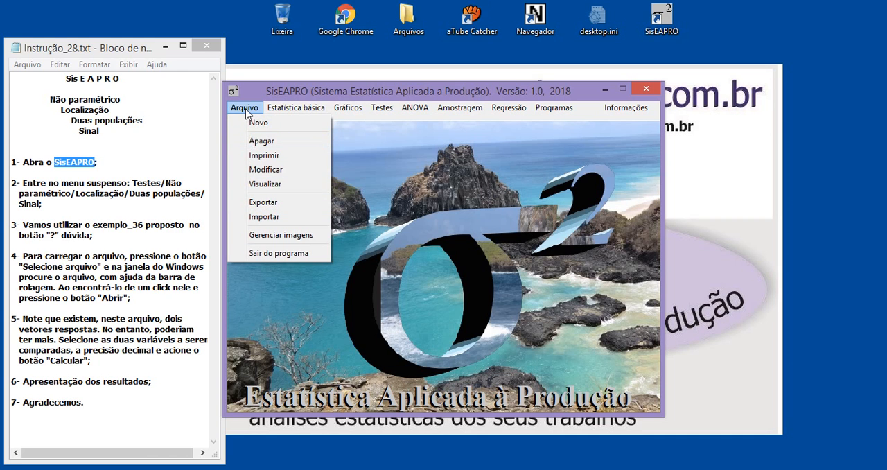
mouse_move(275, 112)
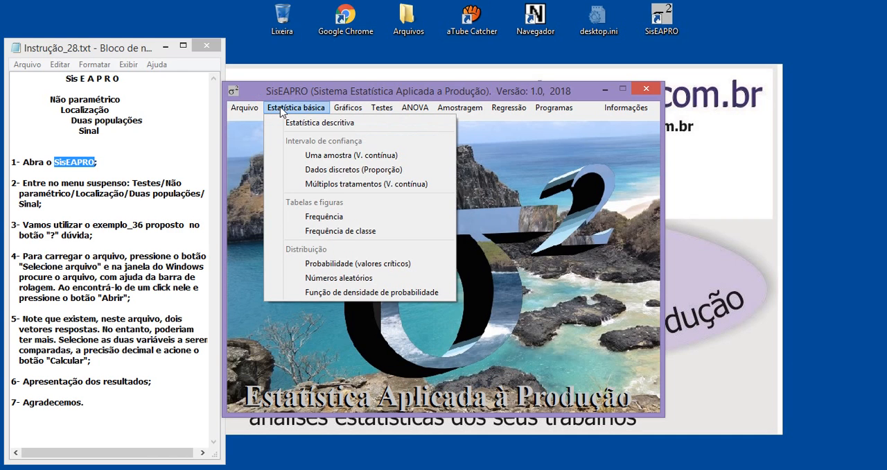
mouse_move(379, 111)
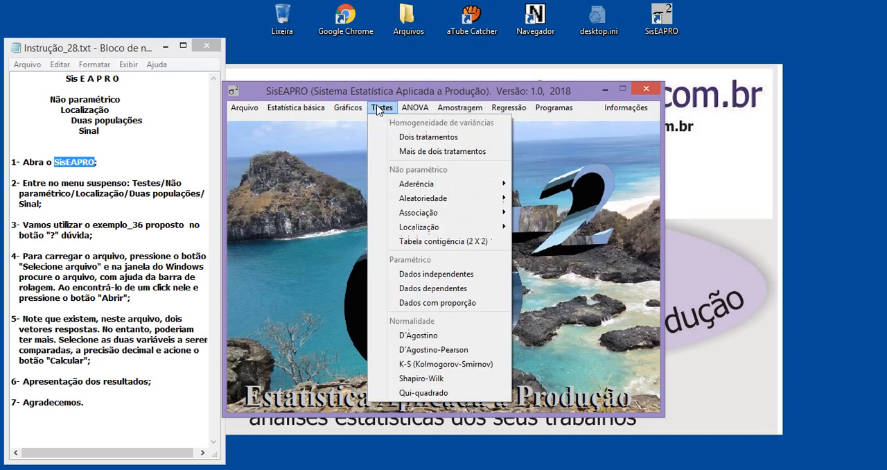
mouse_move(333, 113)
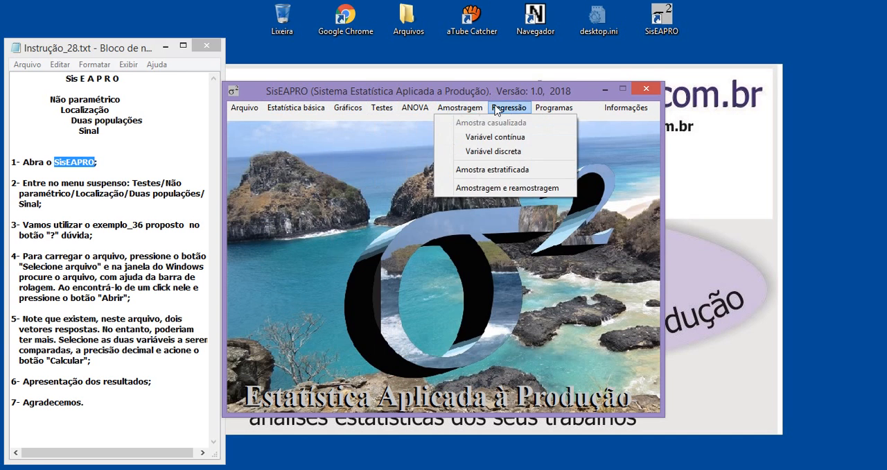
mouse_move(493, 109)
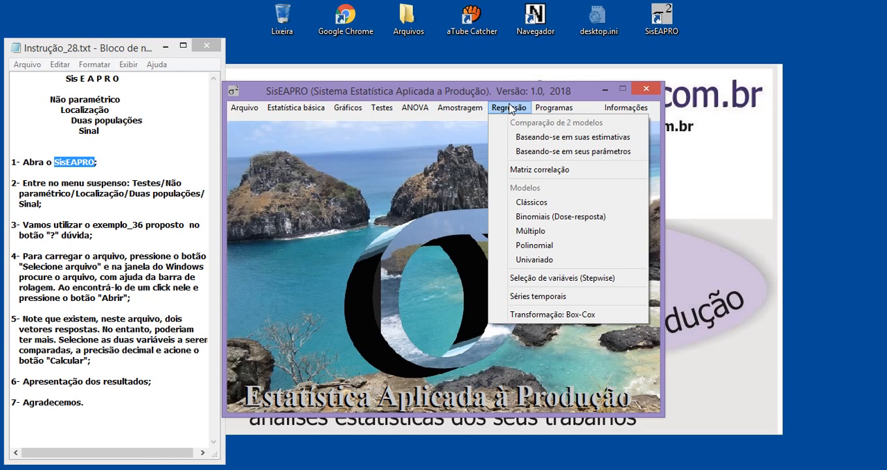
left_click(399, 169)
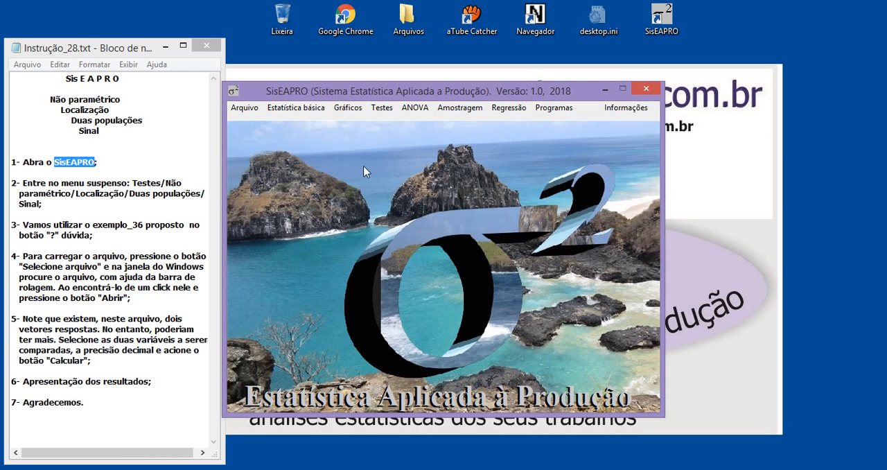
Open the nonparametric location test Sinal for two populations in SisEAPRO, following the second instruction in the notes
left_click(65, 78)
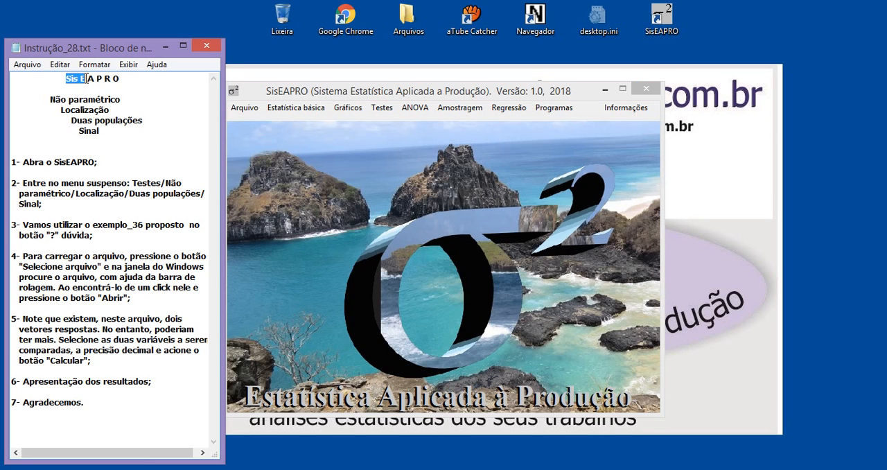
left_click_drag(94, 78, 116, 79)
left_click(106, 124)
left_click_drag(133, 183, 158, 183)
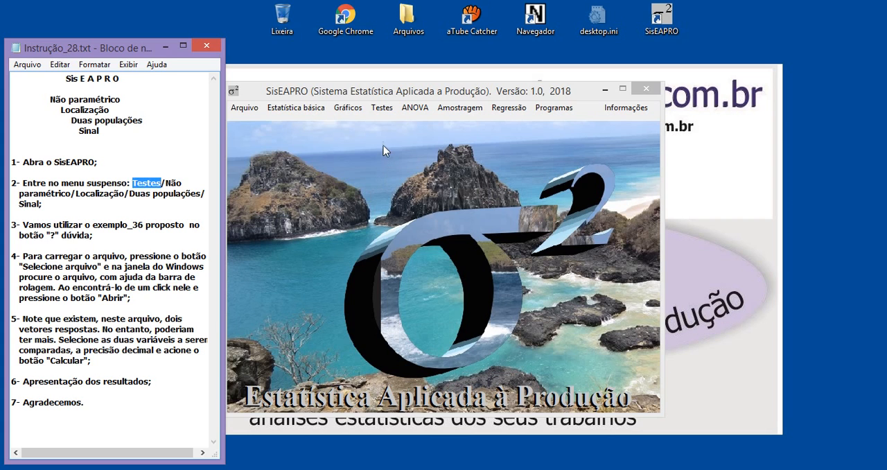
left_click(389, 112)
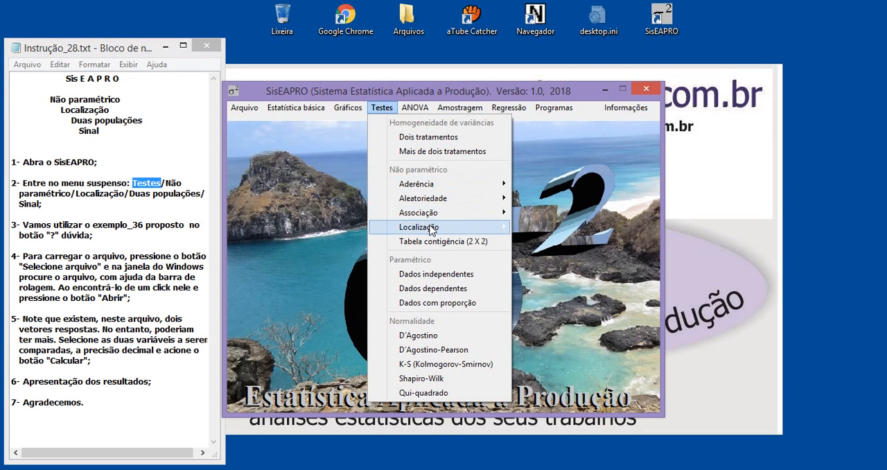
mouse_move(419, 230)
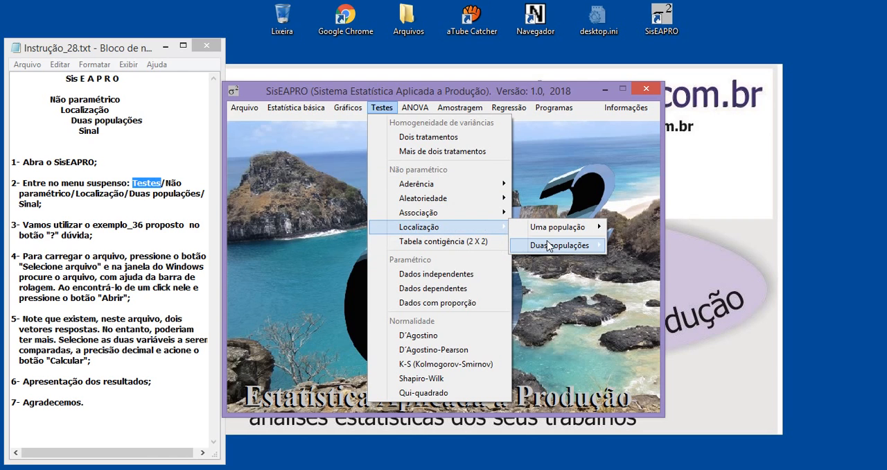
mouse_move(560, 248)
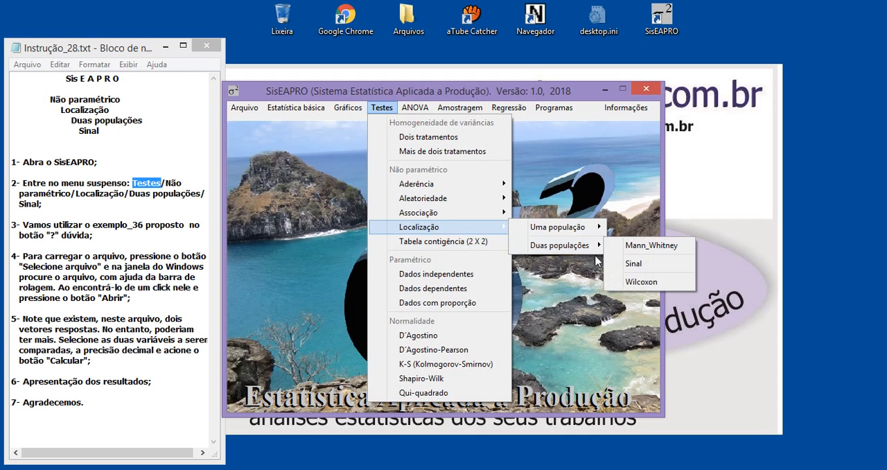
left_click(636, 263)
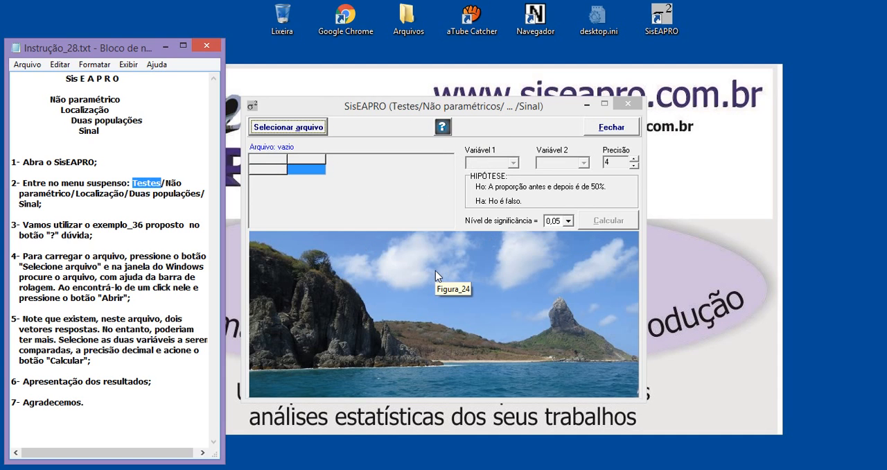
Open the help for the Sinal test and examine the instructions for the Exemplo_36.spro and Exemplo_37.spro examples
left_click(442, 127)
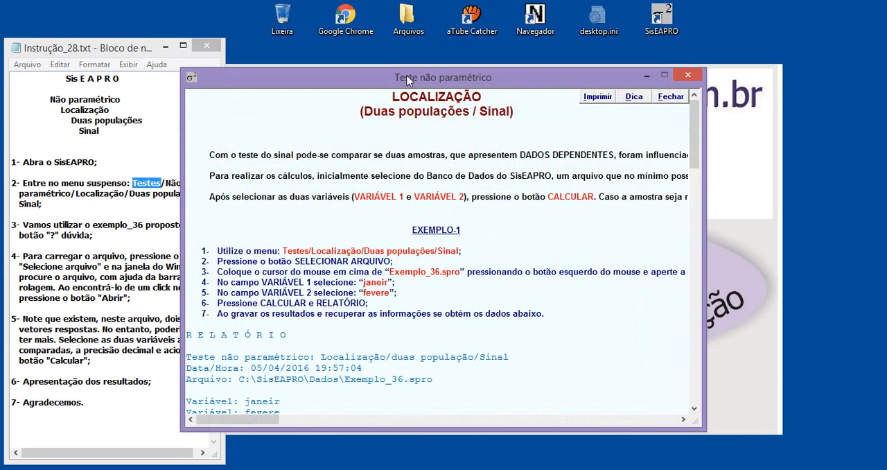
left_click_drag(408, 81, 457, 84)
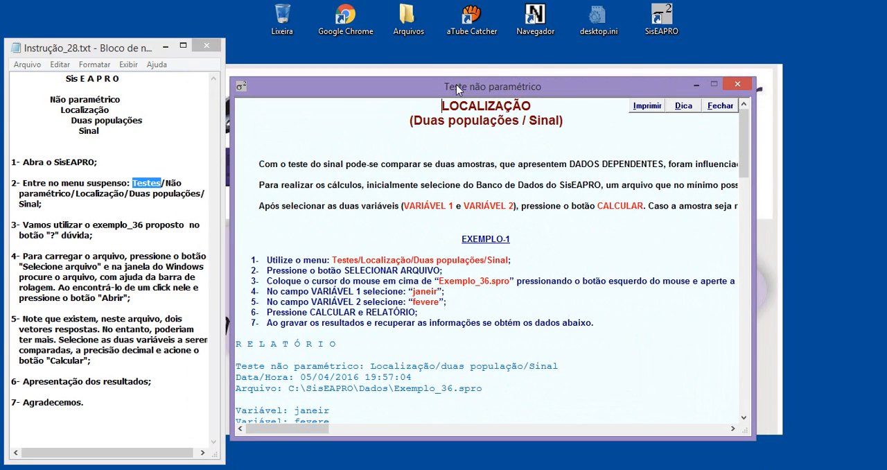
triple_click(443, 126)
left_click(452, 153)
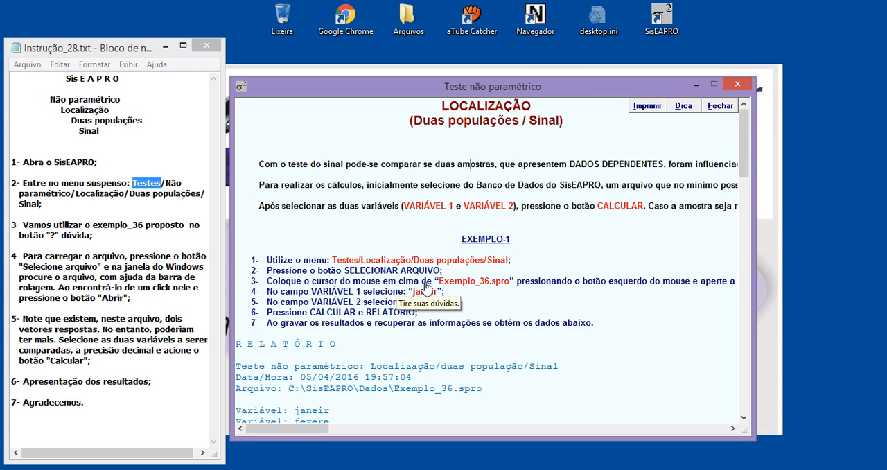
left_click_drag(427, 282, 513, 282)
left_click_drag(745, 170, 749, 302)
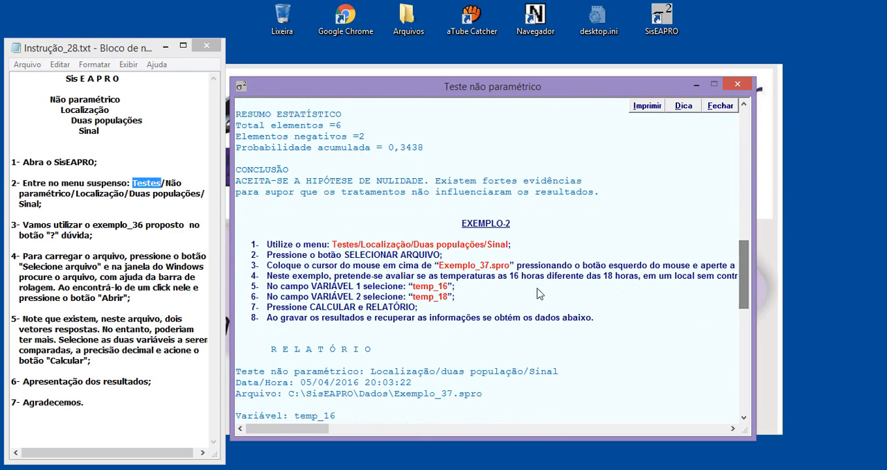
left_click_drag(439, 266, 538, 269)
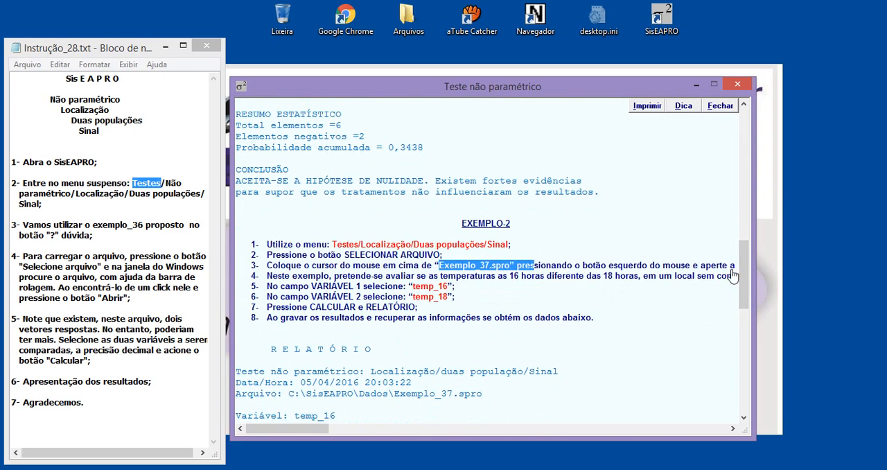
left_click_drag(742, 276, 727, 142)
left_click_drag(433, 281, 521, 283)
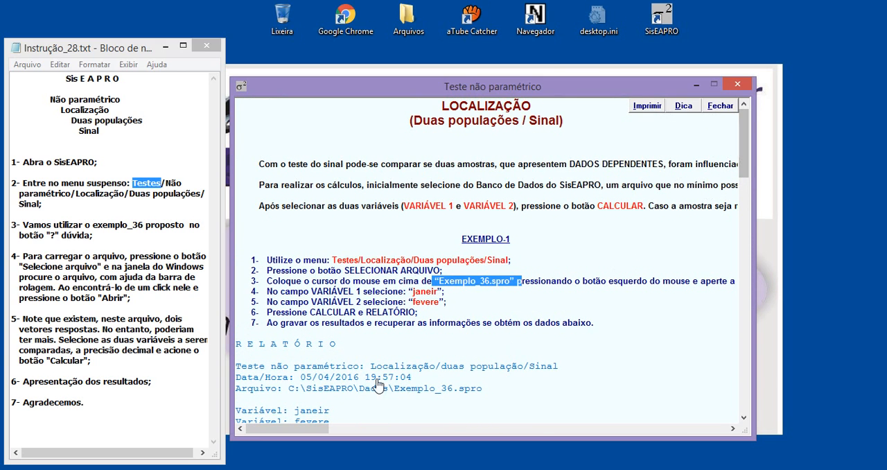
Read the full-width explanation of the sign test's dependent-data requirements and distribution basis, and close the help window
left_click_drag(302, 429, 342, 431)
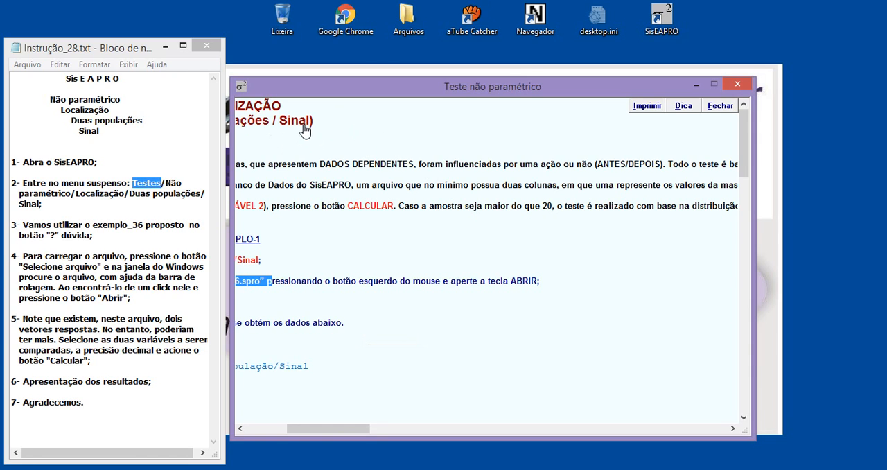
left_click(286, 170)
left_click_drag(286, 169, 436, 166)
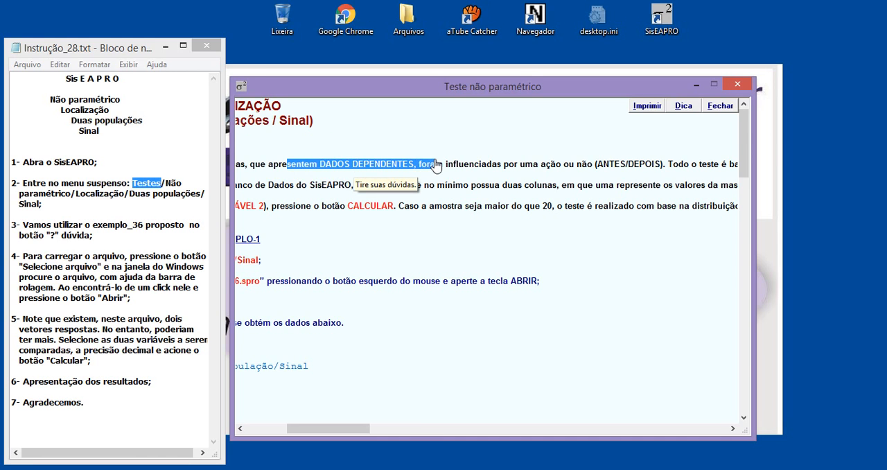
left_click_drag(339, 429, 285, 427)
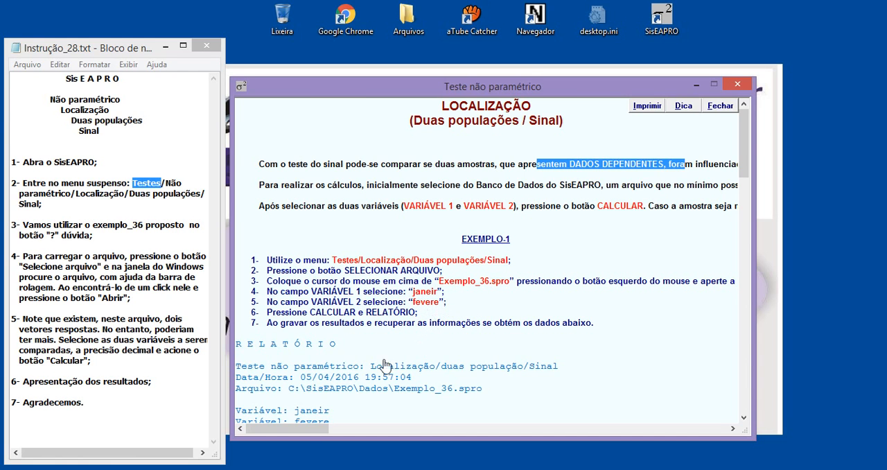
left_click_drag(310, 429, 378, 426)
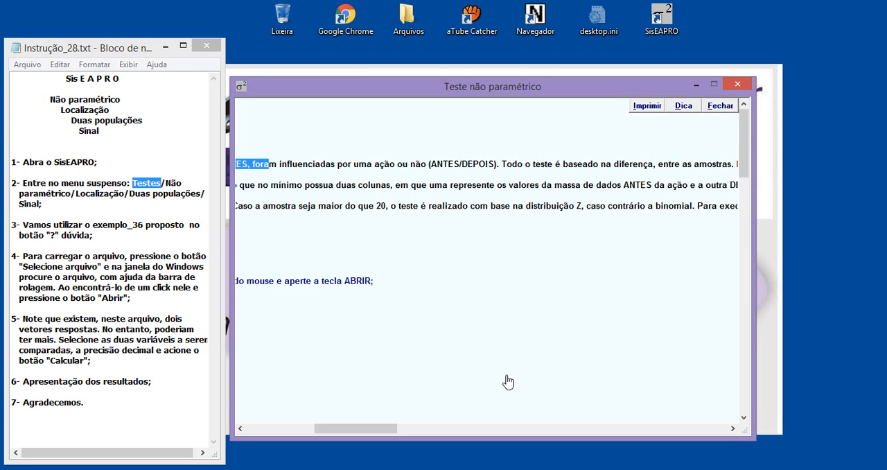
left_click_drag(377, 428, 330, 430)
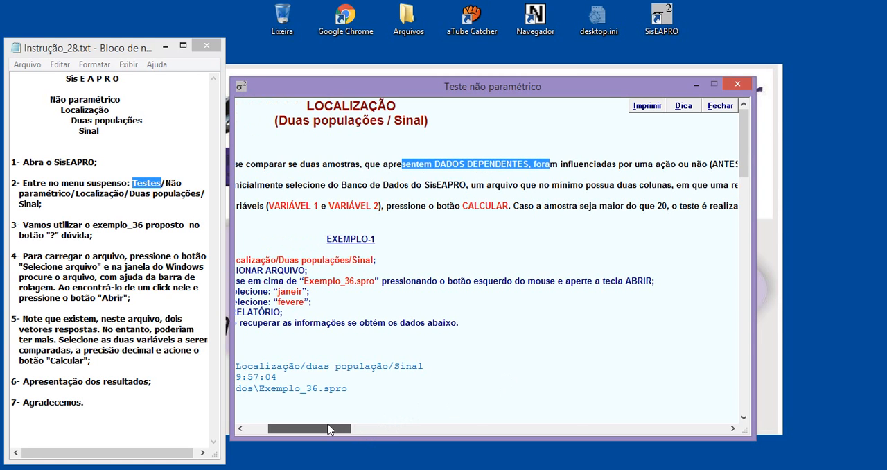
left_click(739, 85)
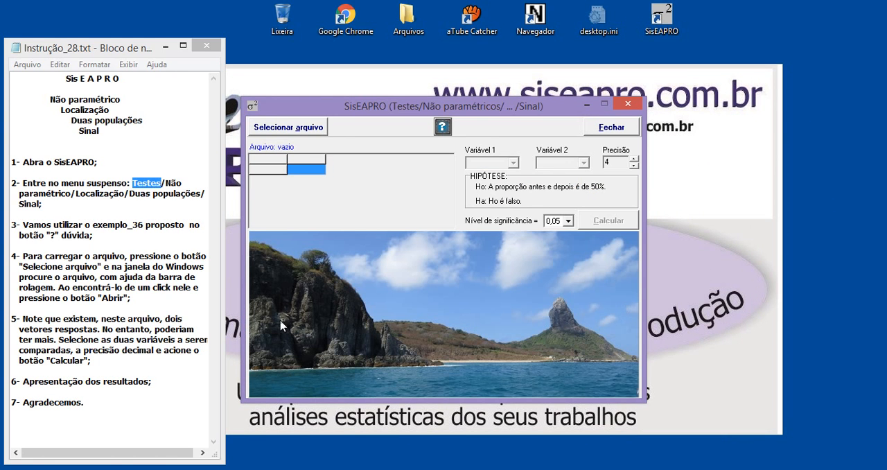
Load the data file Exemplo_36.spro from the Dados folder into the Sinal test
left_click_drag(94, 224, 120, 226)
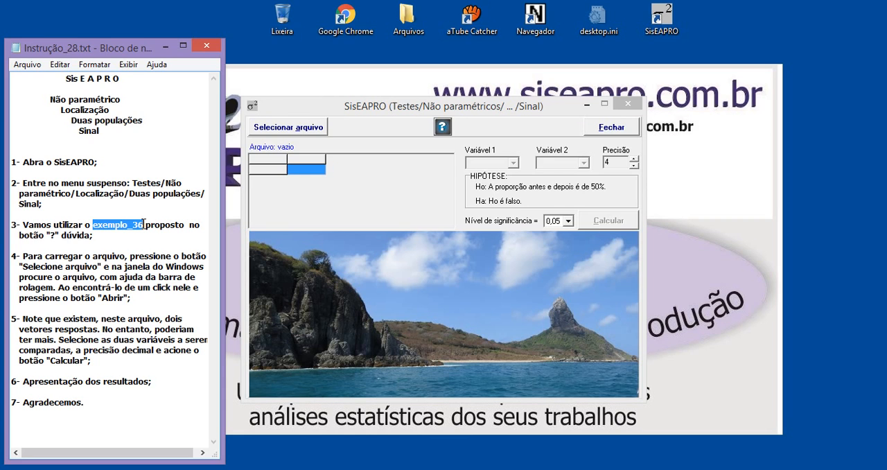
left_click(290, 132)
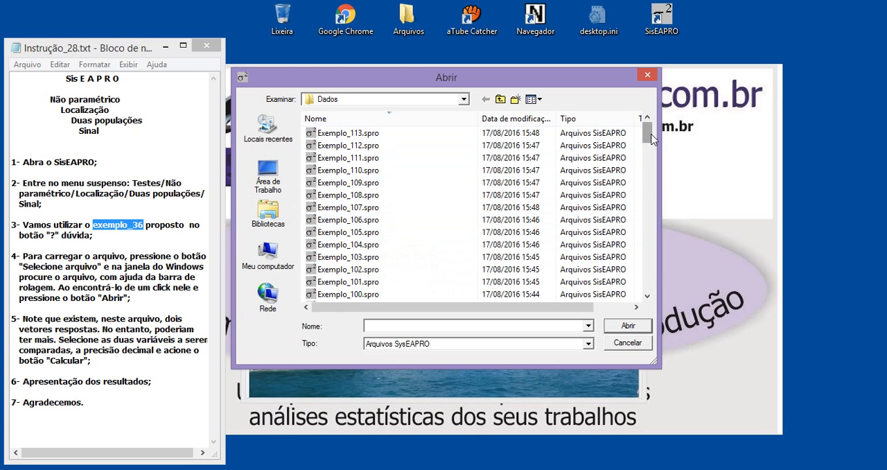
left_click_drag(645, 134, 646, 244)
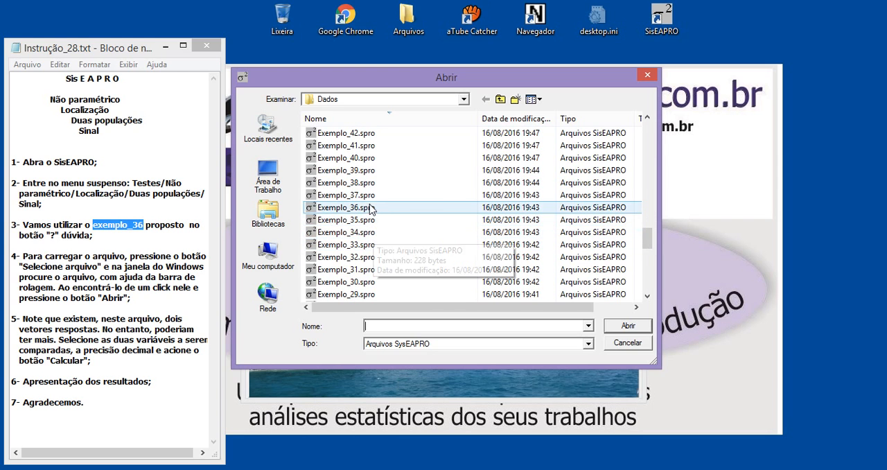
left_click(342, 208)
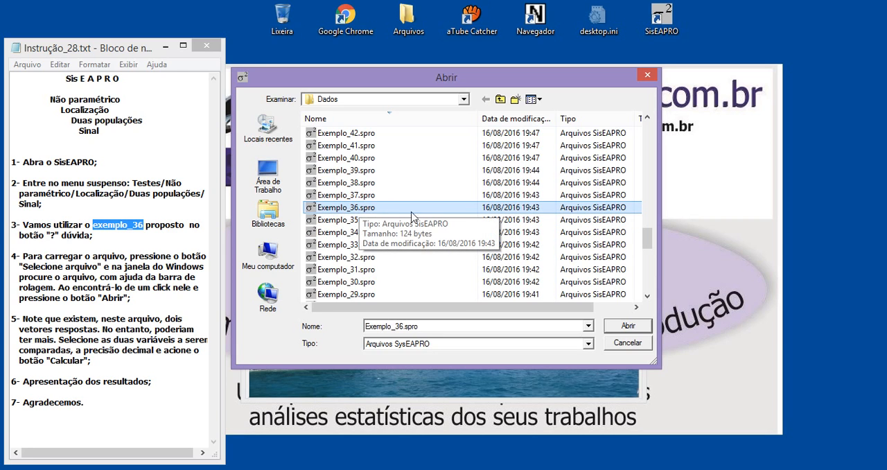
left_click(628, 327)
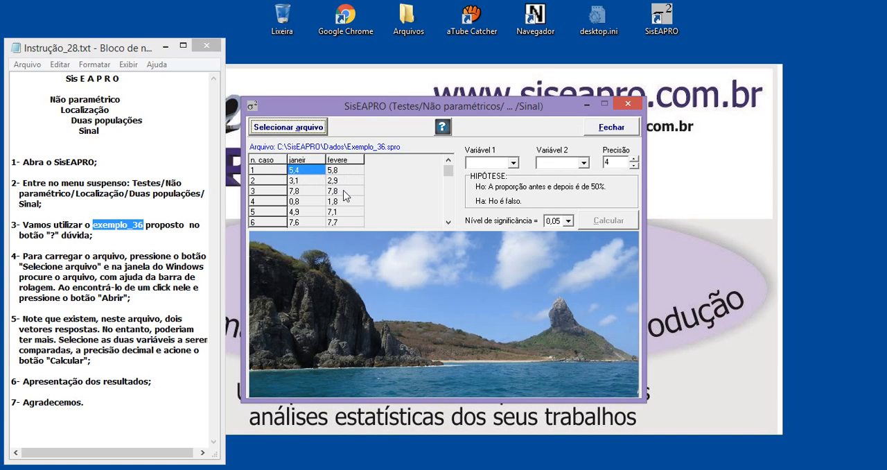
Calculate the sign test with janeir as the first variable and fevere as the second, accepting presentation of the data for saving or printing
left_click(480, 166)
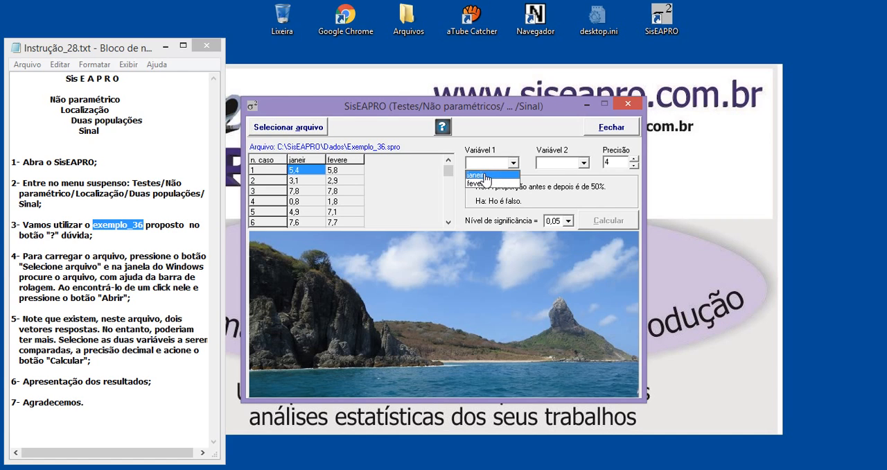
left_click(481, 177)
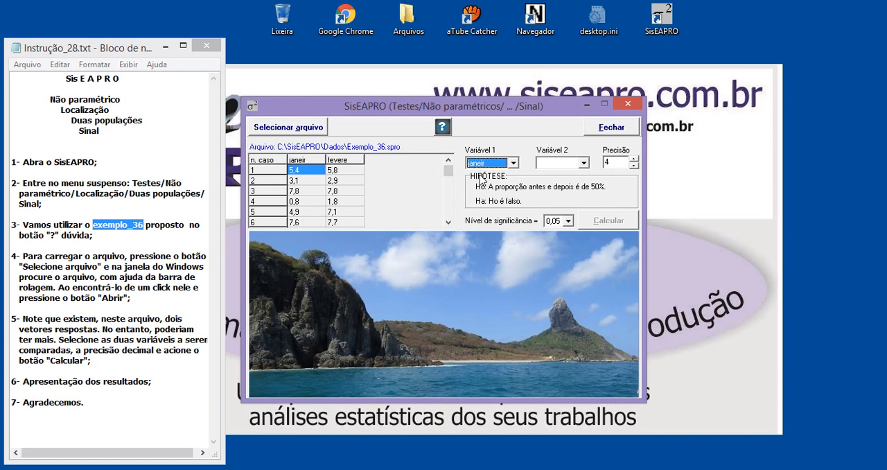
left_click(553, 164)
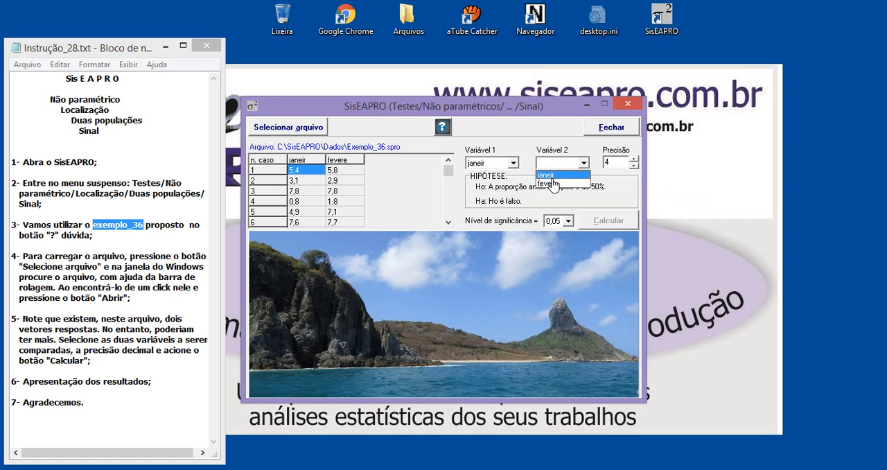
left_click(547, 184)
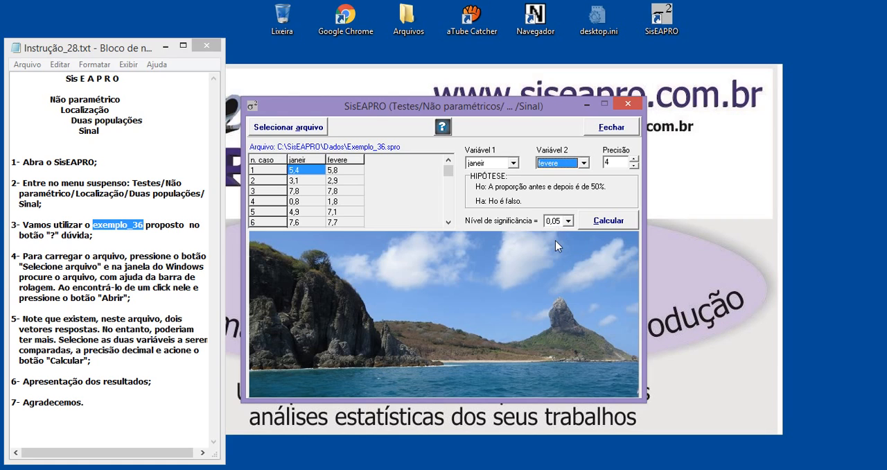
left_click(607, 220)
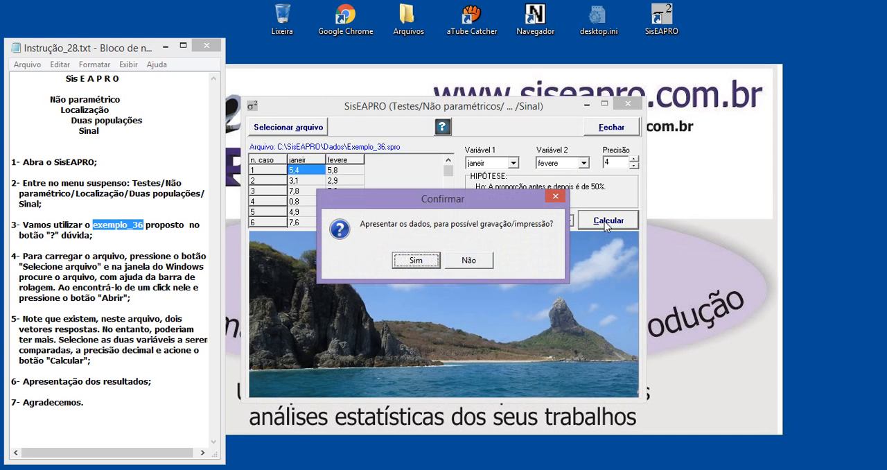
left_click(416, 260)
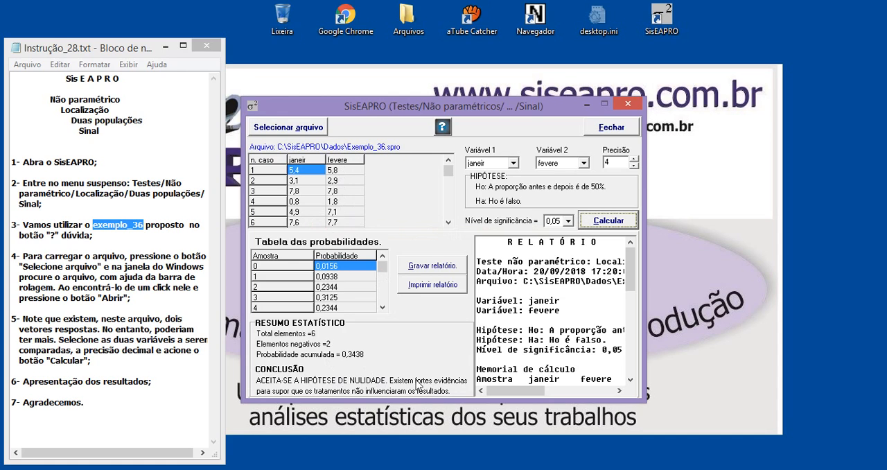
Examine the start of the generated report and view the options for saving it as a text file, without saving
left_click_drag(510, 248, 547, 360)
left_click(557, 321)
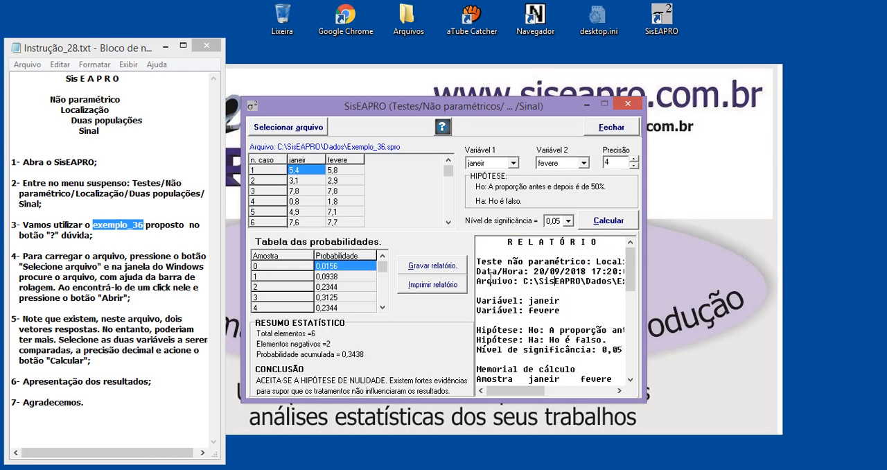
left_click(420, 270)
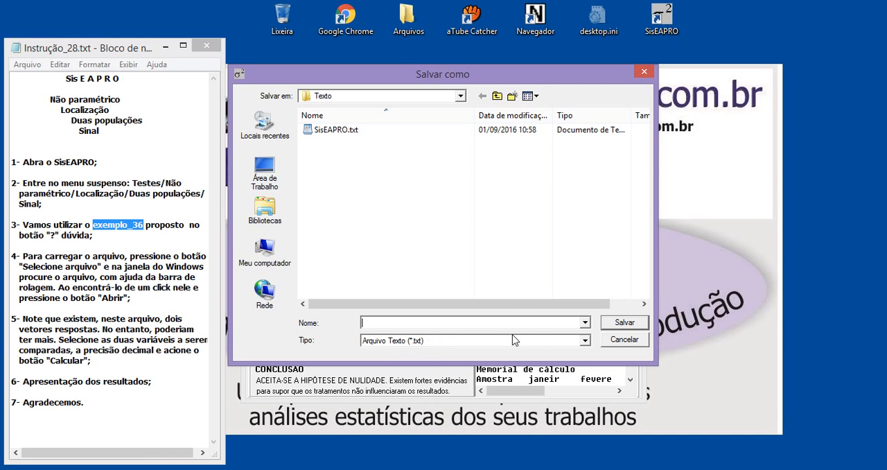
left_click(644, 73)
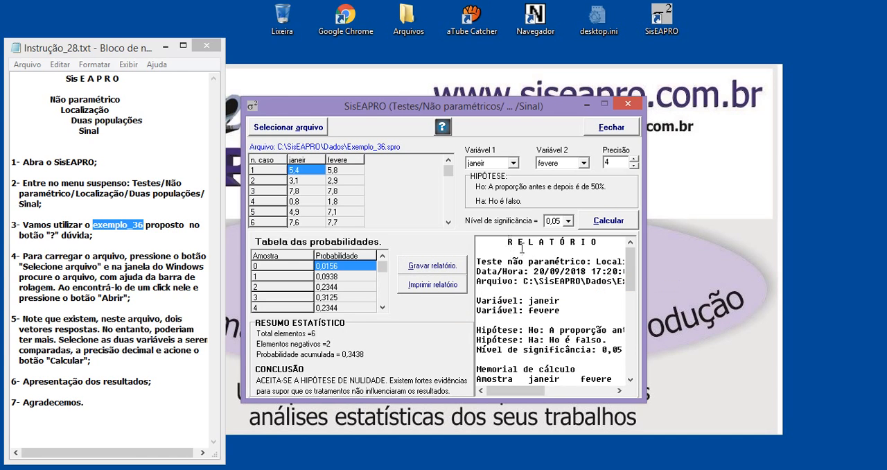
Read the report through to its statistical summary and conclusion, and highlight the closing item Agradecemos in the Notepad instructions
left_click_drag(507, 244, 556, 441)
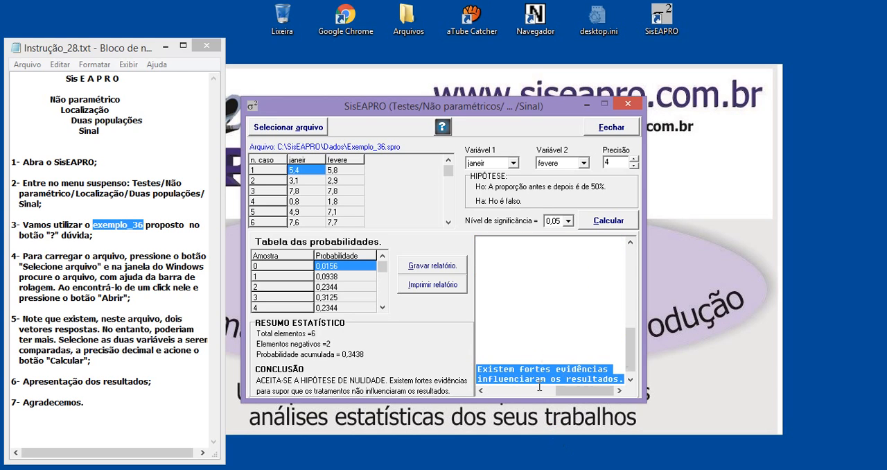
left_click_drag(570, 391, 466, 382)
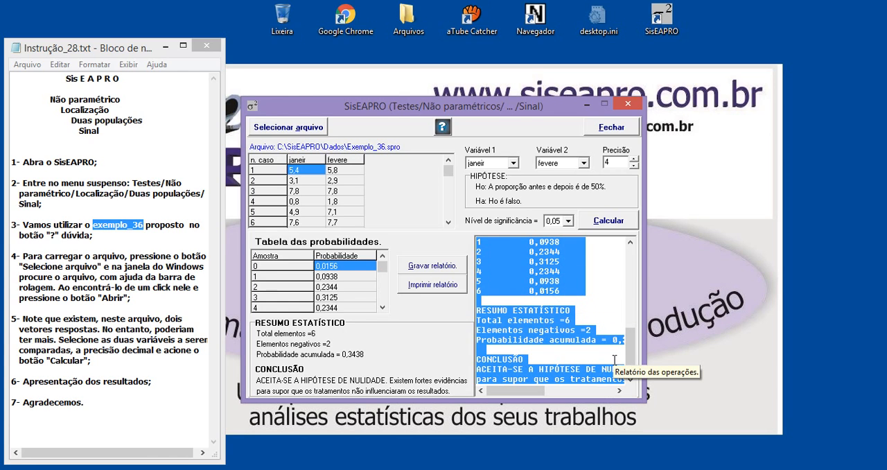
left_click(578, 296)
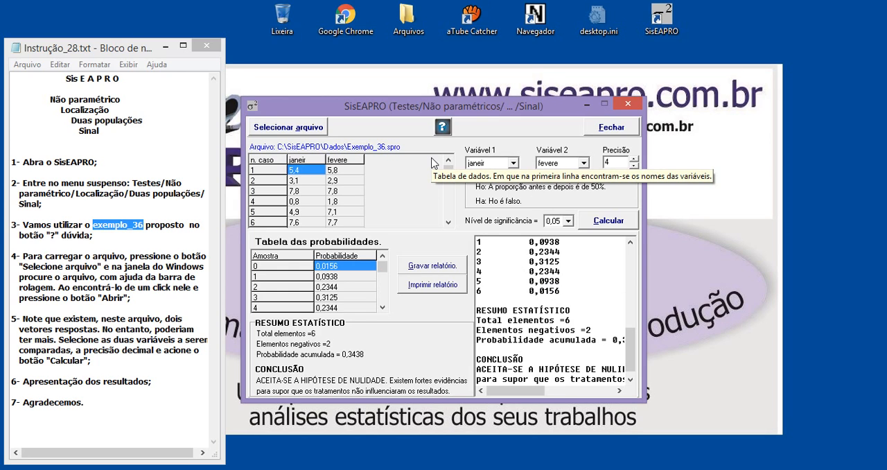
left_click_drag(107, 402, 22, 408)
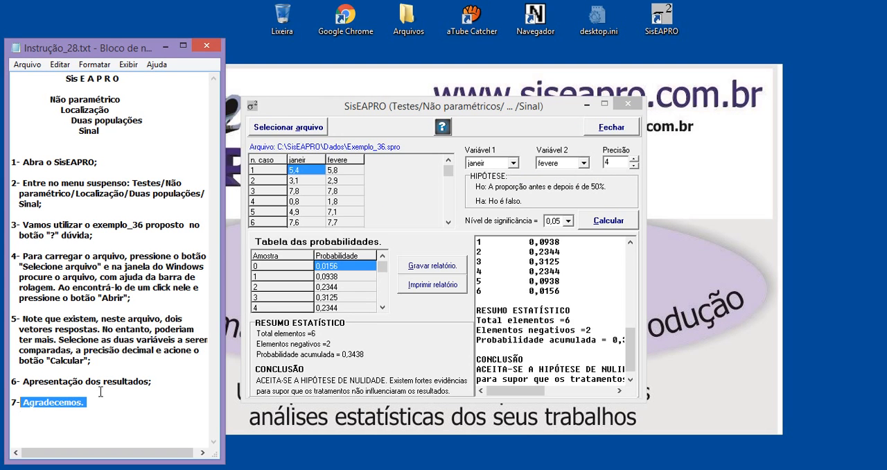